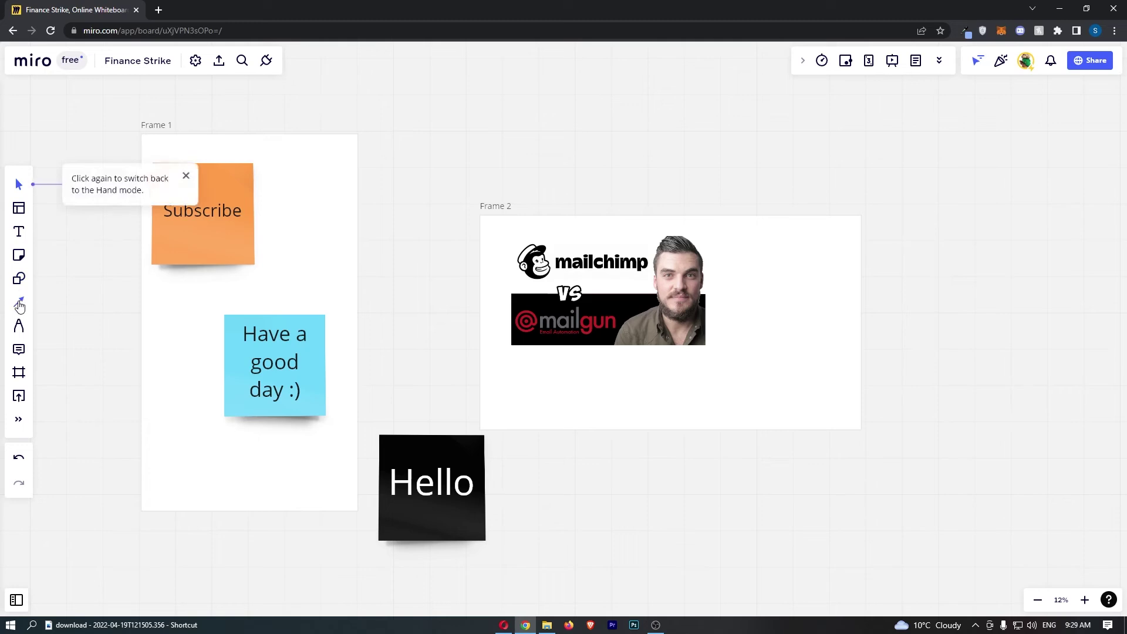
Set the connection line type to arrows.
{"action": "left_click", "coordinate": [19, 302]}
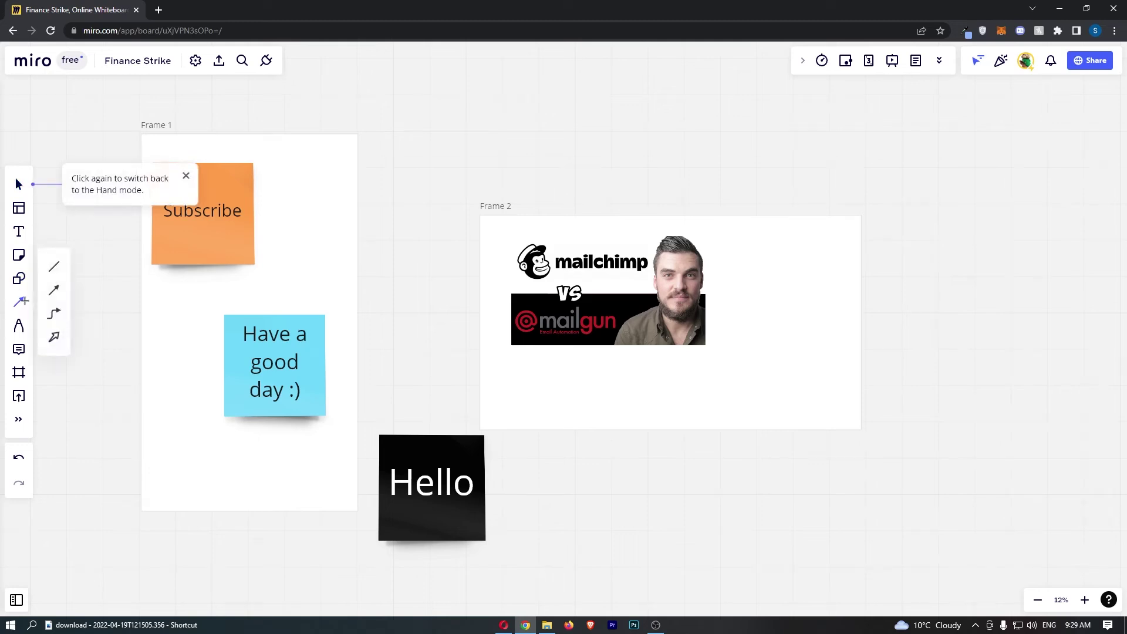
{"action": "left_click", "coordinate": [54, 266]}
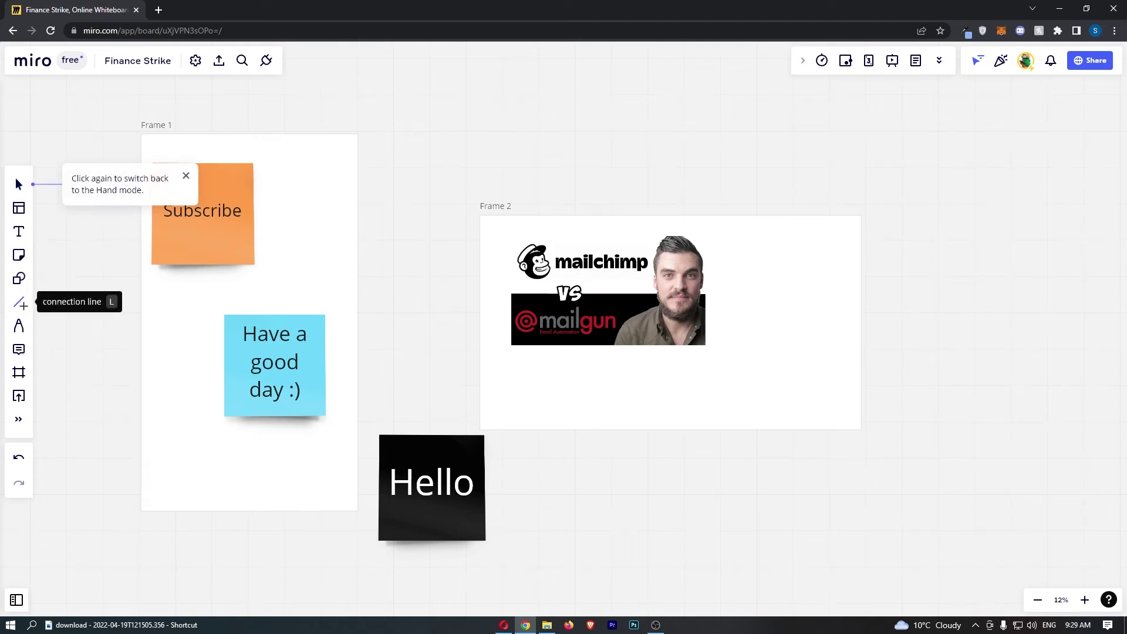
{"action": "left_click", "coordinate": [18, 303]}
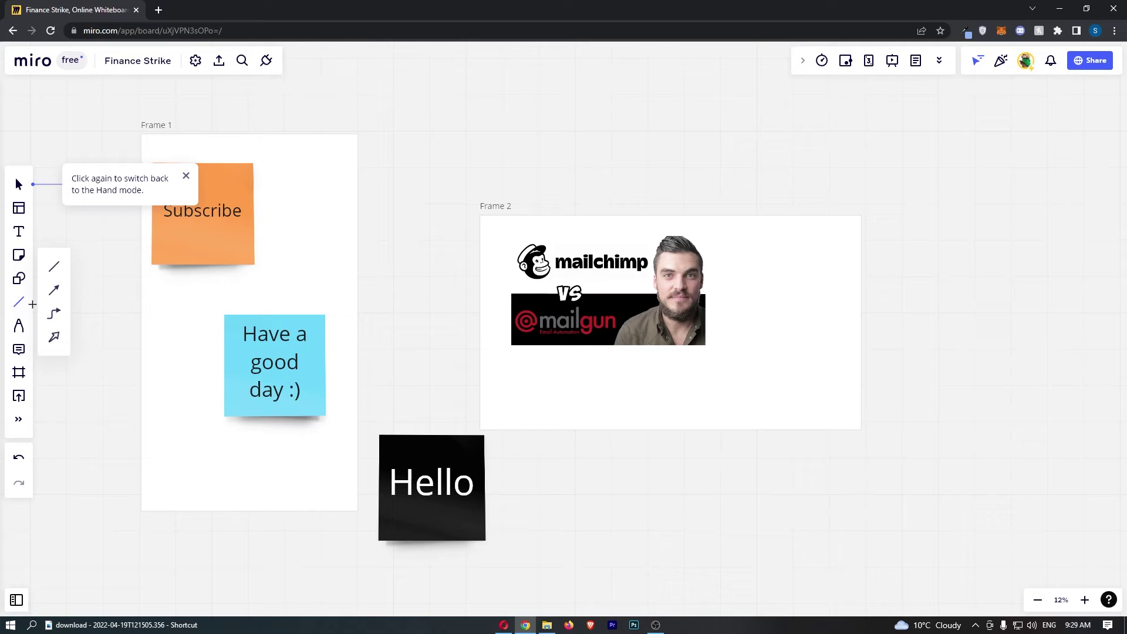
{"action": "left_click", "coordinate": [55, 341]}
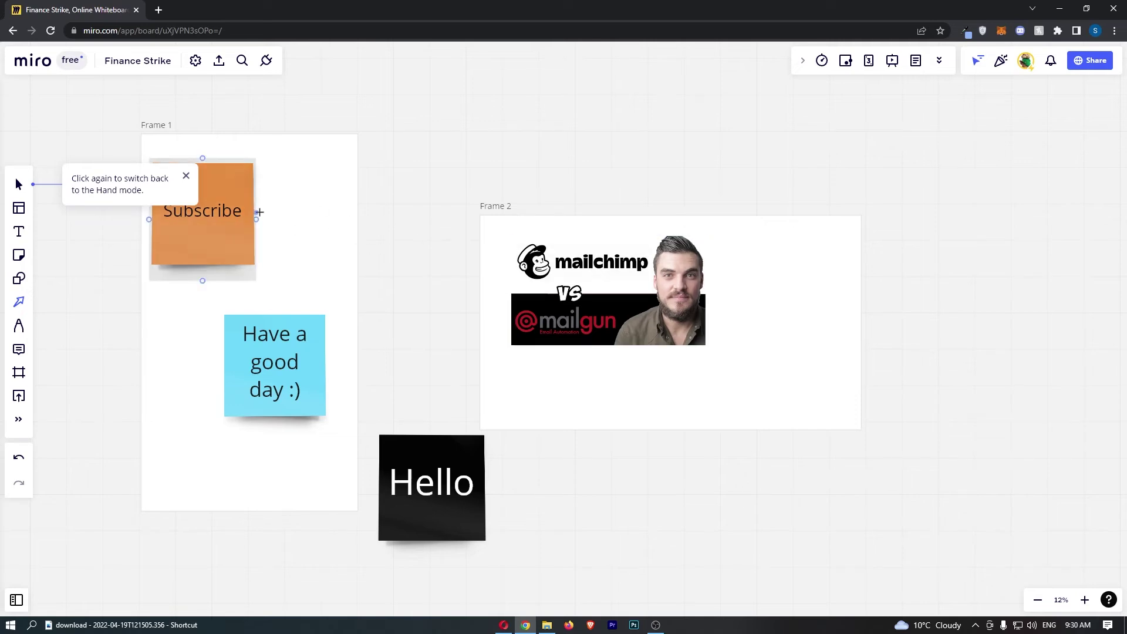
Draw a red arrow from the orange Subscribe note to the blue Have a good day note.
{"action": "left_click_drag", "start_coordinate": [255, 212], "coordinate": [285, 310]}
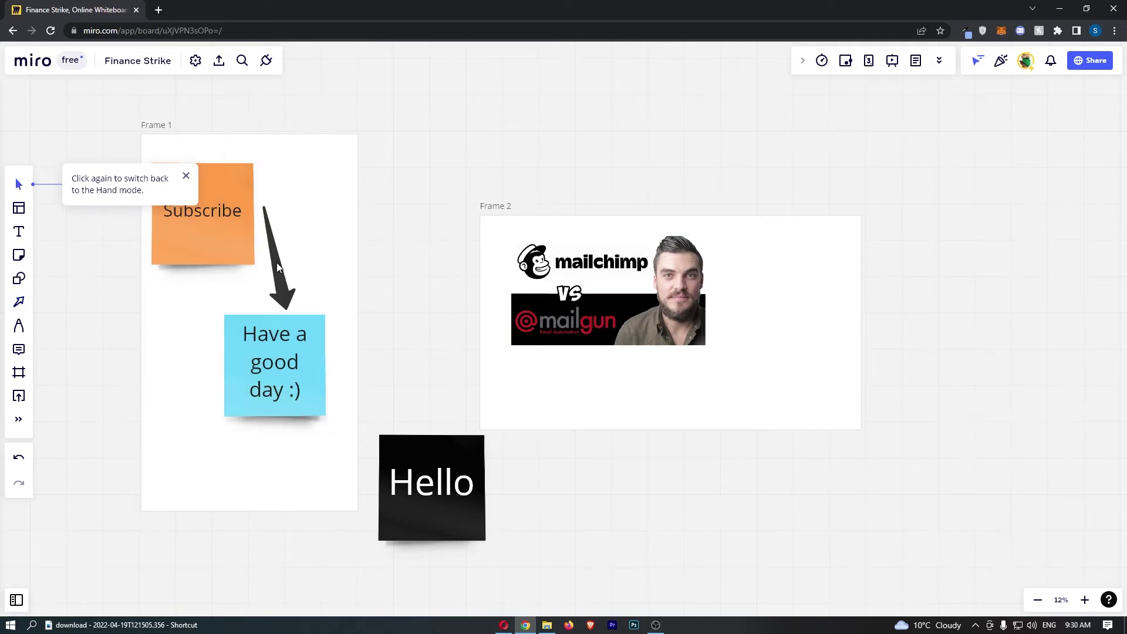
{"action": "left_click", "coordinate": [245, 144]}
{"action": "left_click", "coordinate": [279, 177]}
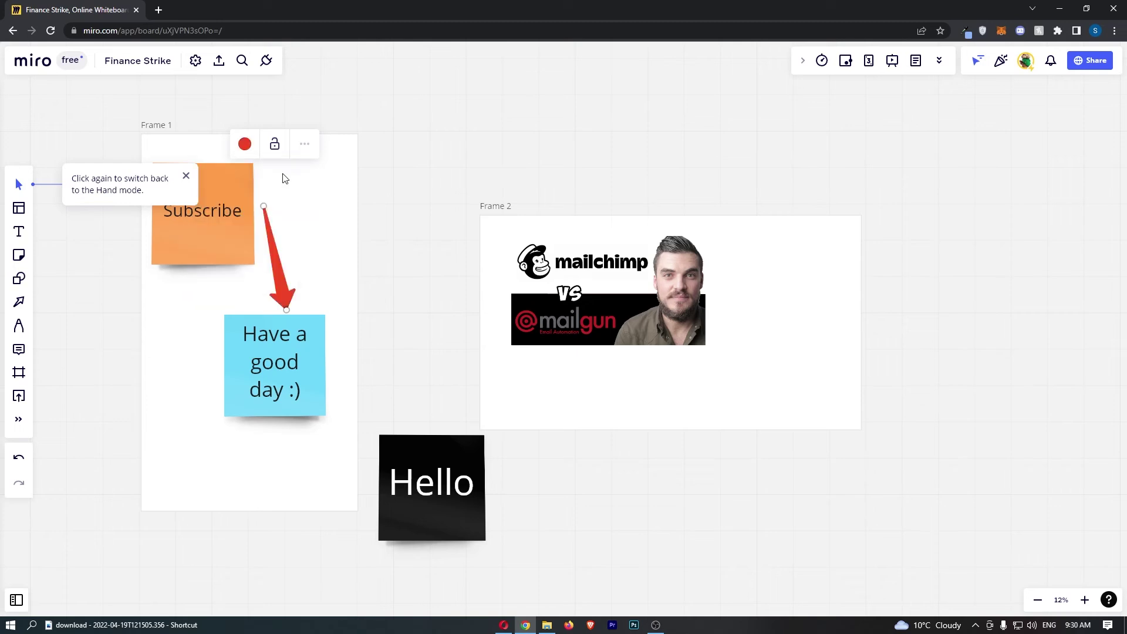
Link the blue Have a good day note to the image with a straight connector.
{"action": "left_click", "coordinate": [18, 301]}
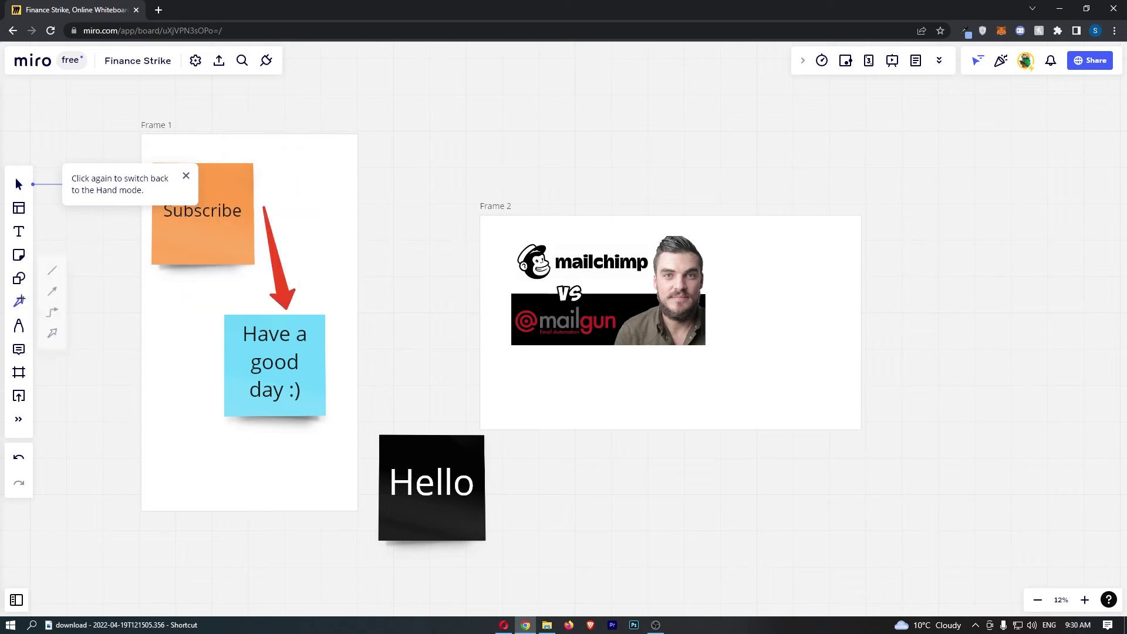
{"action": "left_click", "coordinate": [52, 291]}
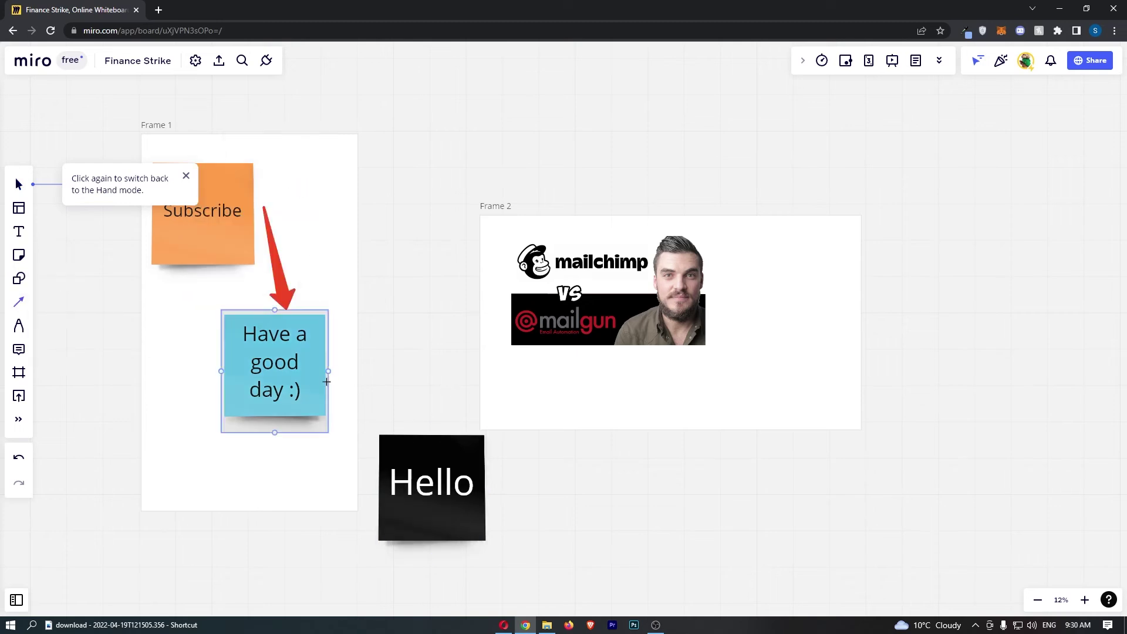
{"action": "left_click_drag", "start_coordinate": [327, 371], "coordinate": [501, 326]}
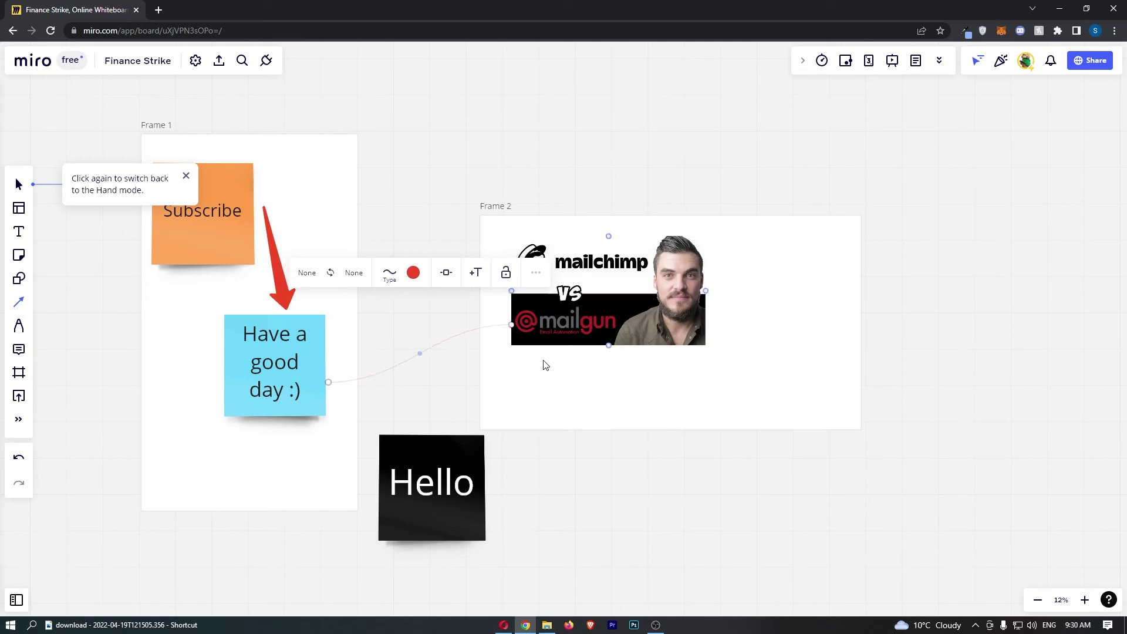
{"action": "left_click", "coordinate": [552, 395]}
{"action": "left_click", "coordinate": [441, 341]}
{"action": "left_click", "coordinate": [389, 272]}
{"action": "left_click", "coordinate": [358, 340]}
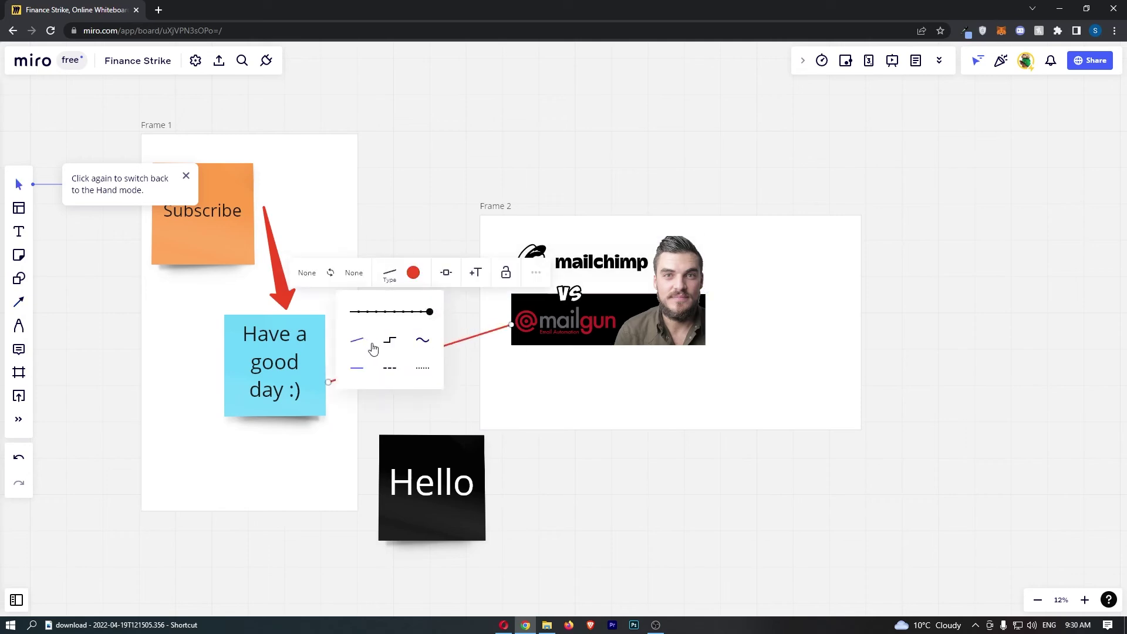
Draw a thick hand-drawn arrow from Subscribe to Hello.
{"action": "left_click", "coordinate": [19, 301]}
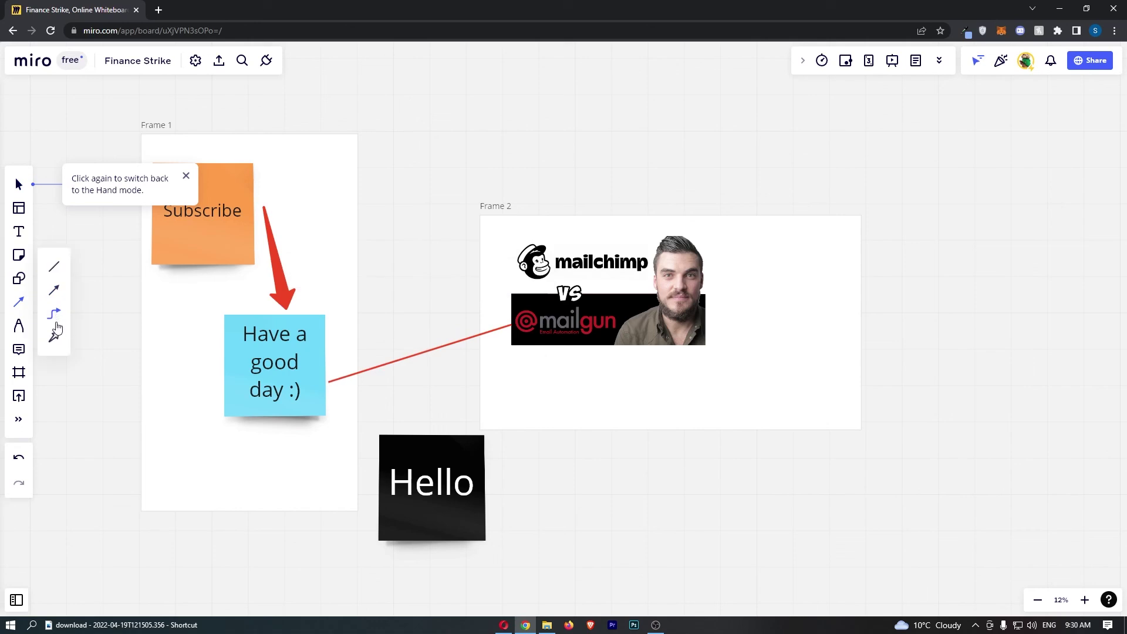
{"action": "left_click_drag", "start_coordinate": [196, 264], "coordinate": [384, 492]}
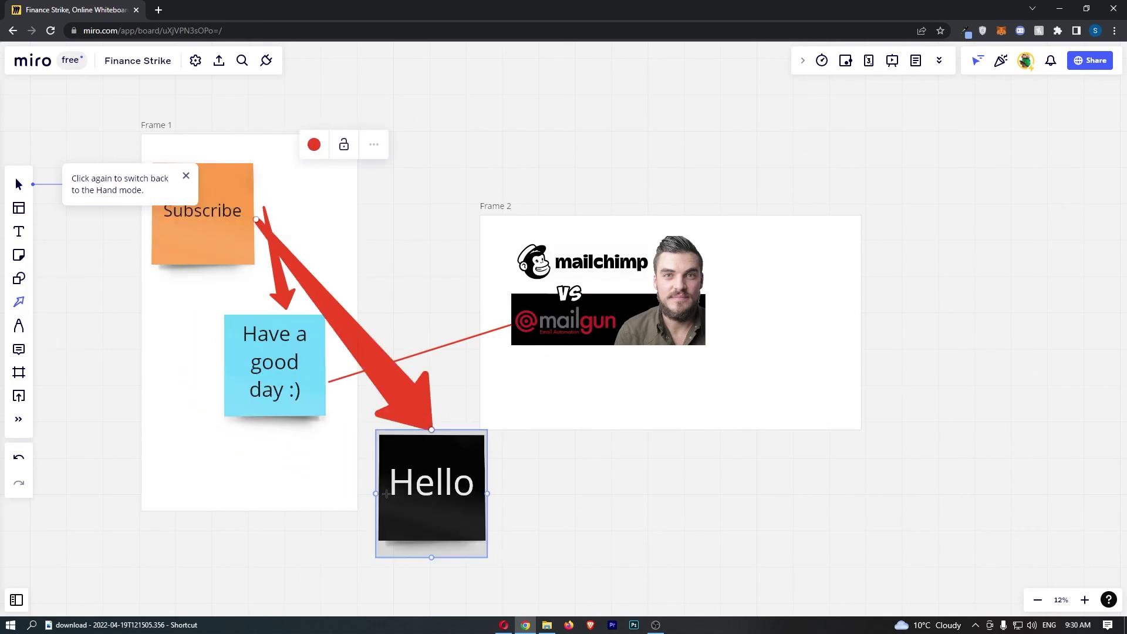
{"action": "key", "text": "Escape"}
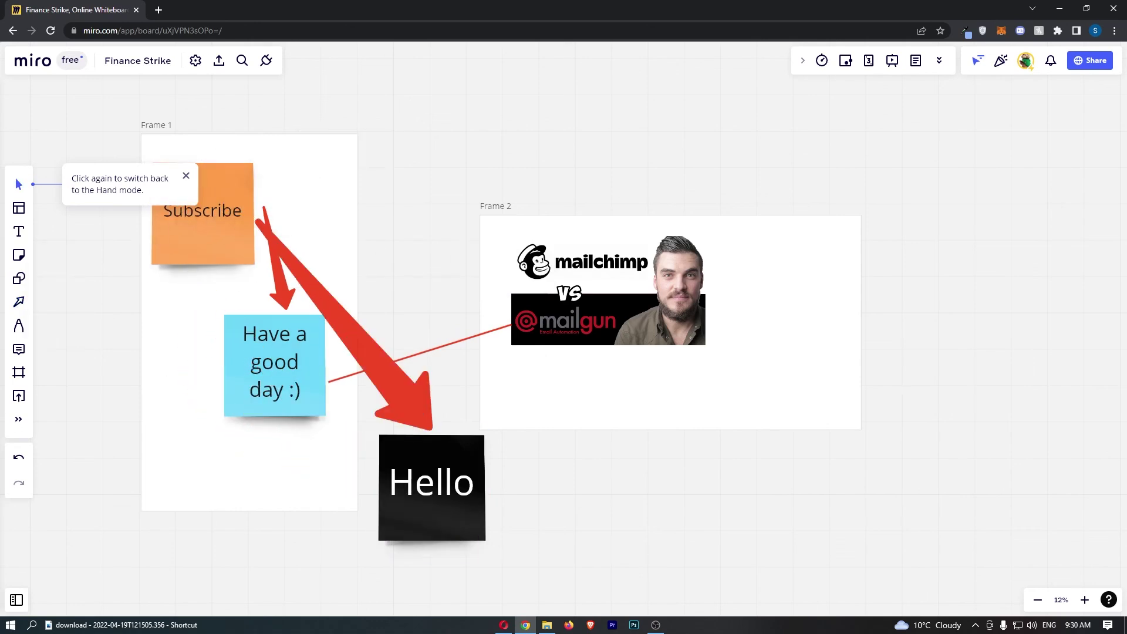